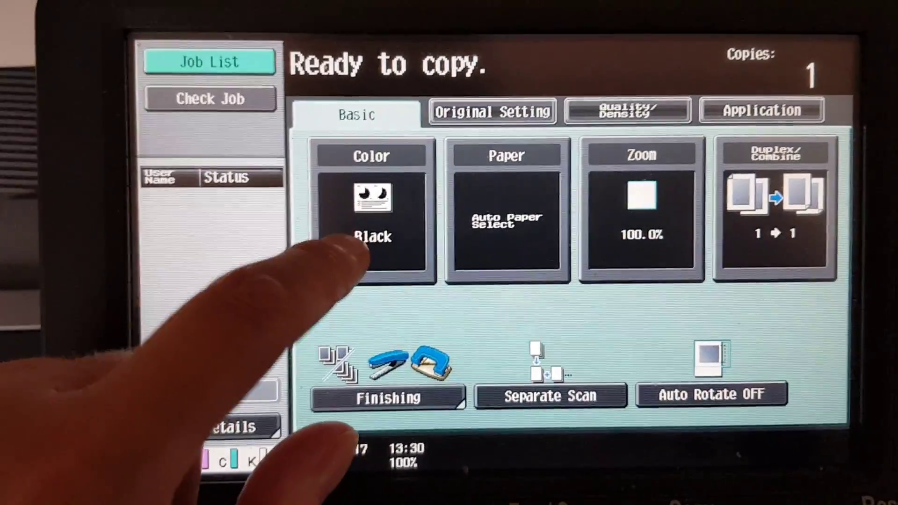
Step: Set the copy colour mode to Full Color
{"action": "left_click", "coordinate": [349, 204]}
{"action": "left_click", "coordinate": [453, 320]}
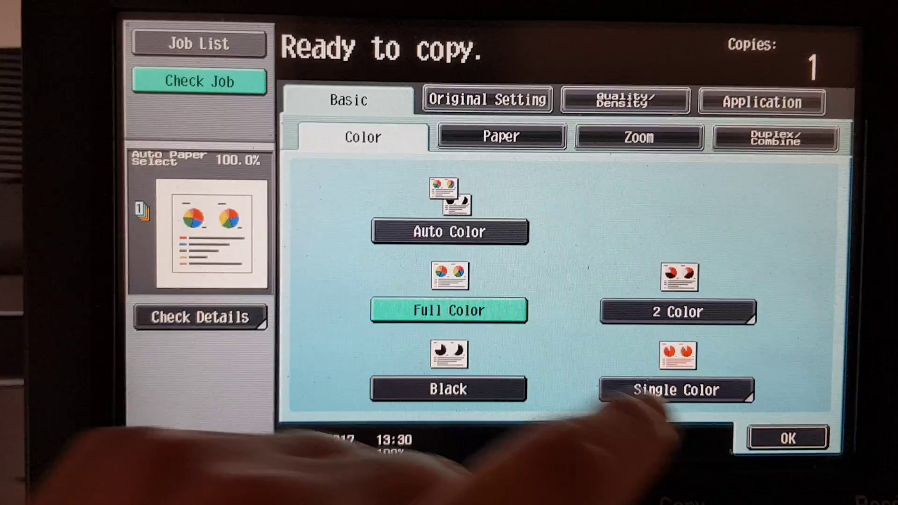
{"action": "left_click", "coordinate": [789, 442]}
Step: Select A4 plain paper from tray 1
{"action": "left_click", "coordinate": [478, 260]}
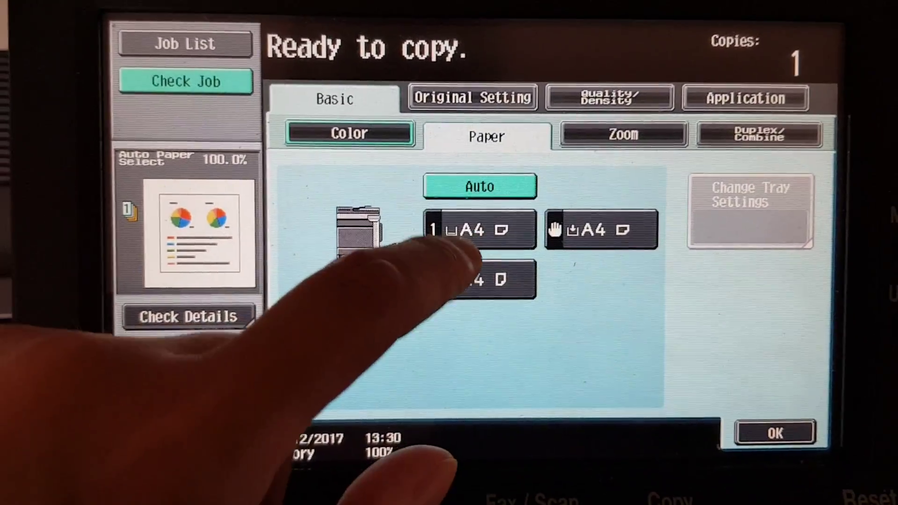
{"action": "left_click", "coordinate": [463, 239]}
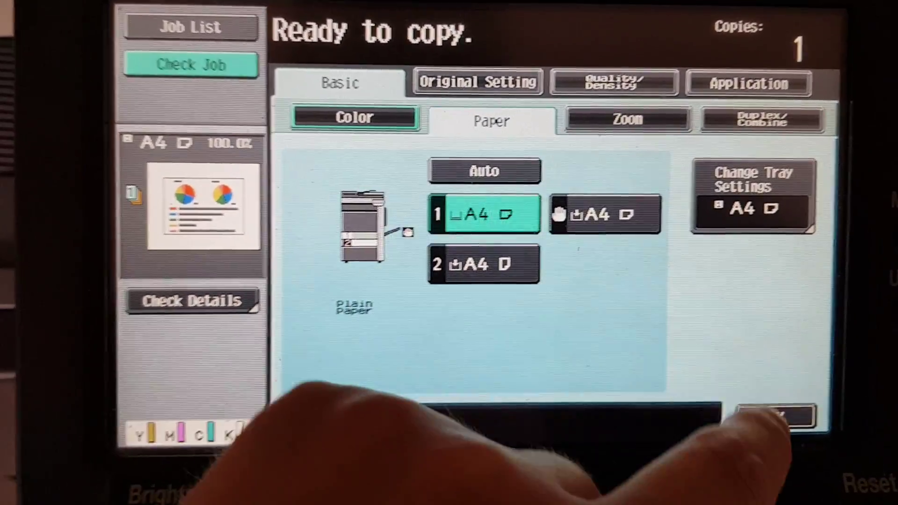
{"action": "left_click", "coordinate": [769, 440]}
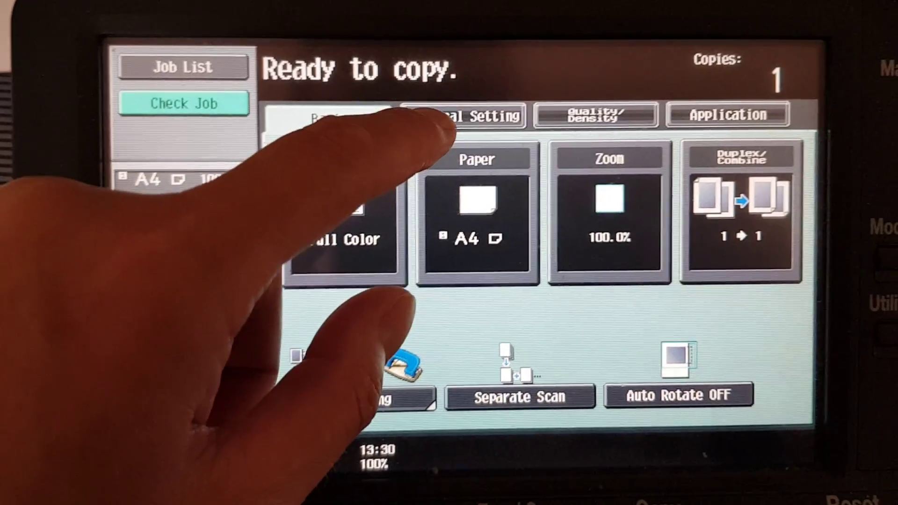
Step: Set the original size to A4 in Original Setting
{"action": "left_click", "coordinate": [480, 108]}
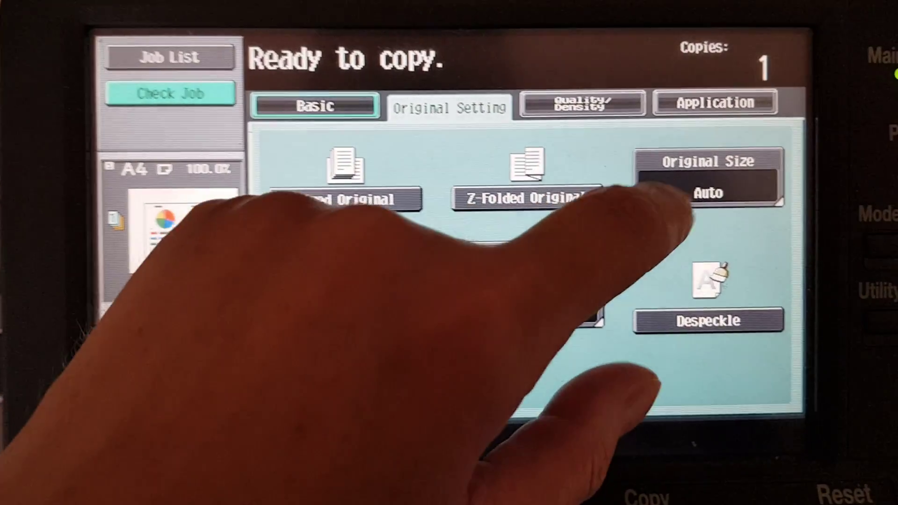
{"action": "left_click", "coordinate": [715, 193]}
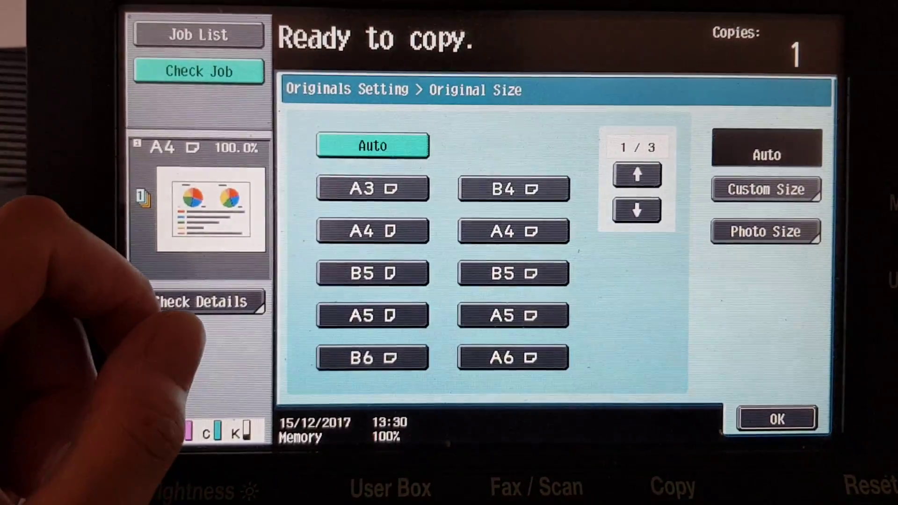
{"action": "left_click", "coordinate": [516, 231]}
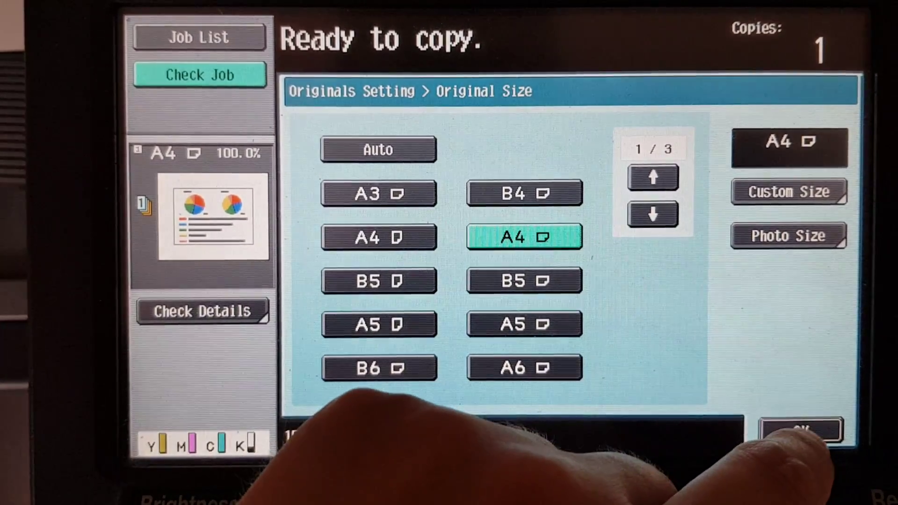
{"action": "left_click", "coordinate": [800, 434]}
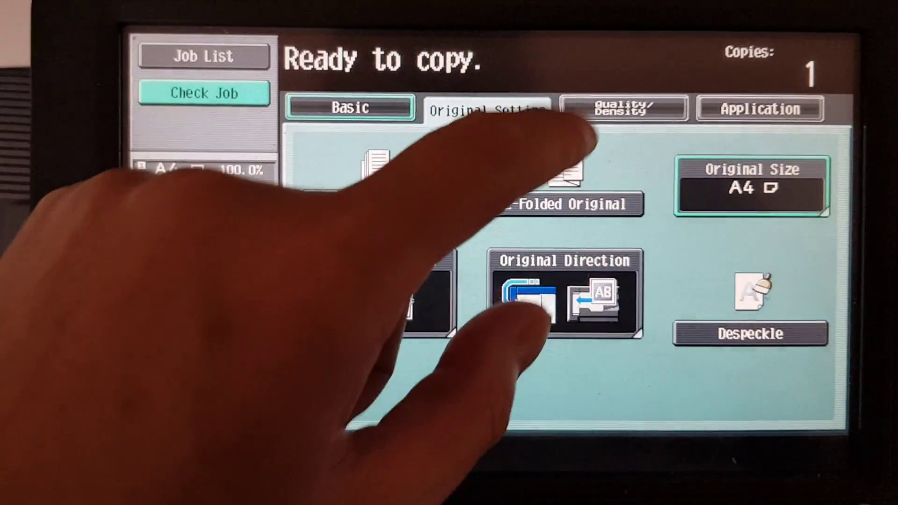
Step: Set the original type to Copied Paper with Darker Text enhancement
{"action": "left_click", "coordinate": [620, 109]}
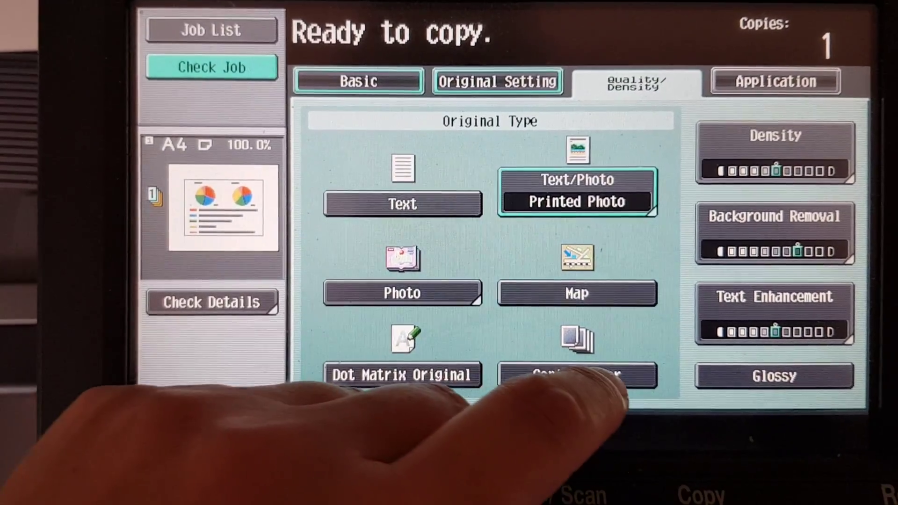
{"action": "left_click", "coordinate": [572, 387]}
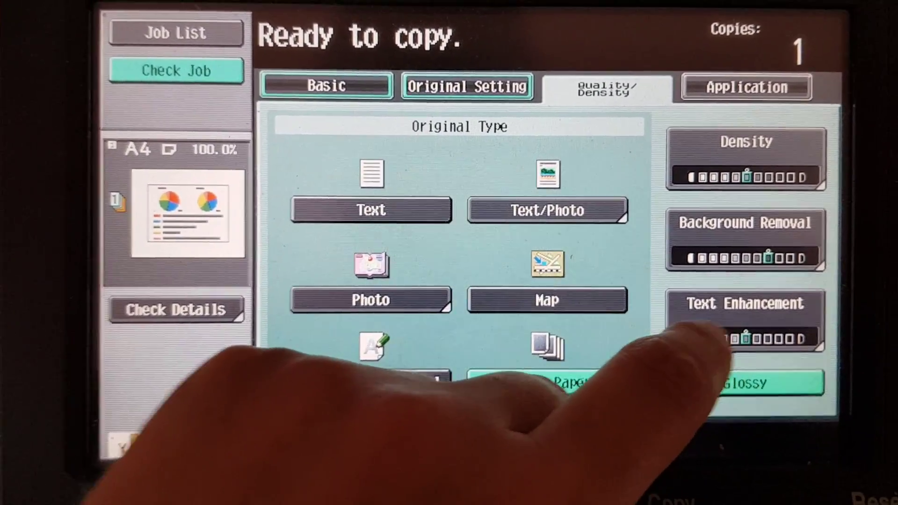
{"action": "left_click", "coordinate": [787, 308]}
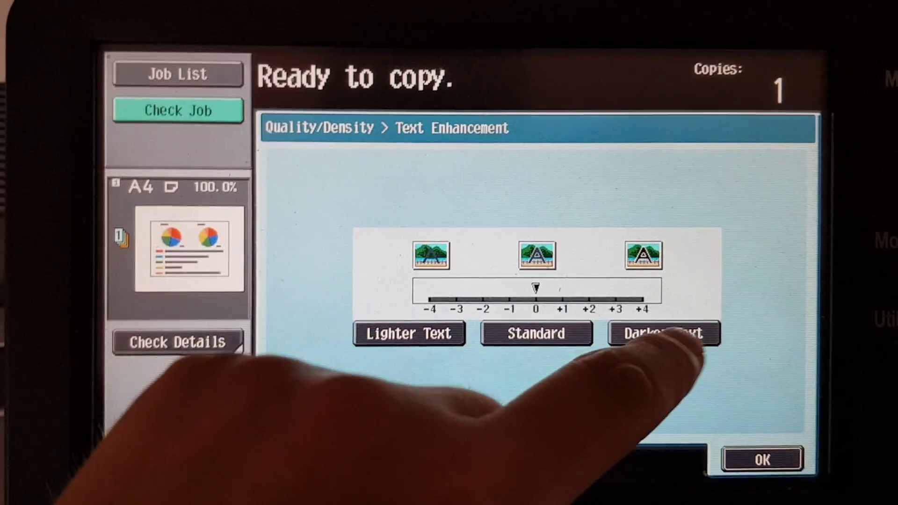
{"action": "left_click", "coordinate": [665, 351]}
{"action": "left_click", "coordinate": [665, 351]}
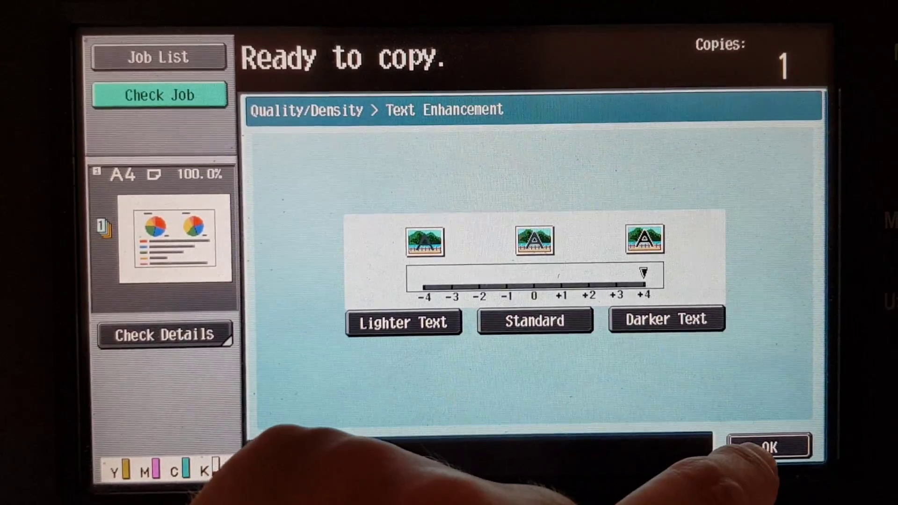
{"action": "left_click", "coordinate": [769, 444]}
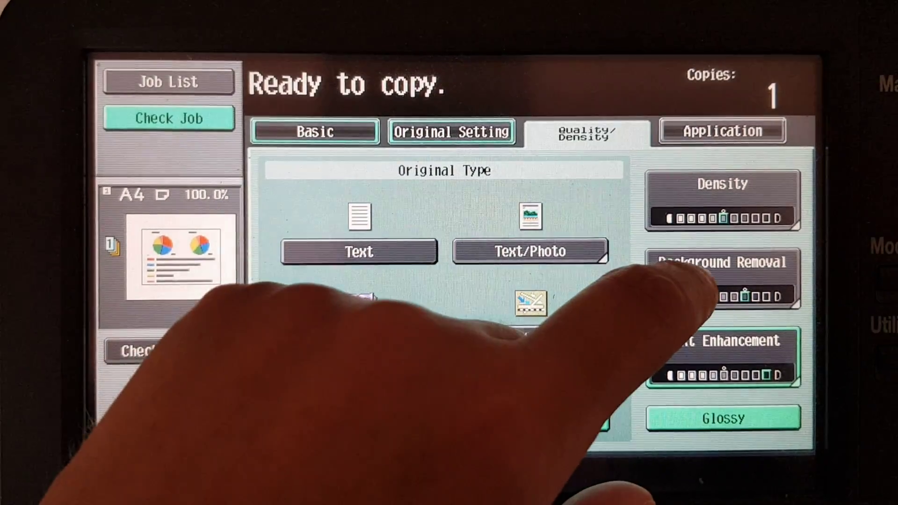
Step: Set Background Removal to Dark and show the Application functions
{"action": "left_click", "coordinate": [716, 264]}
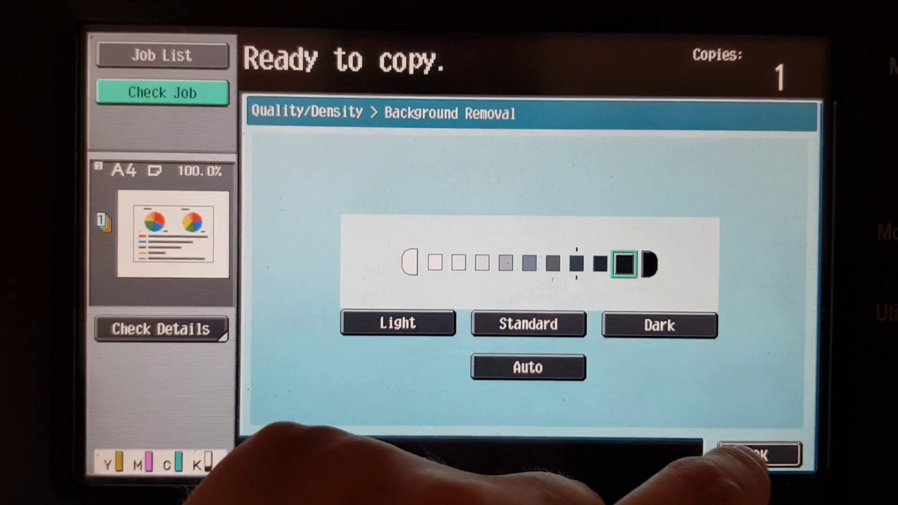
{"action": "left_click", "coordinate": [783, 440]}
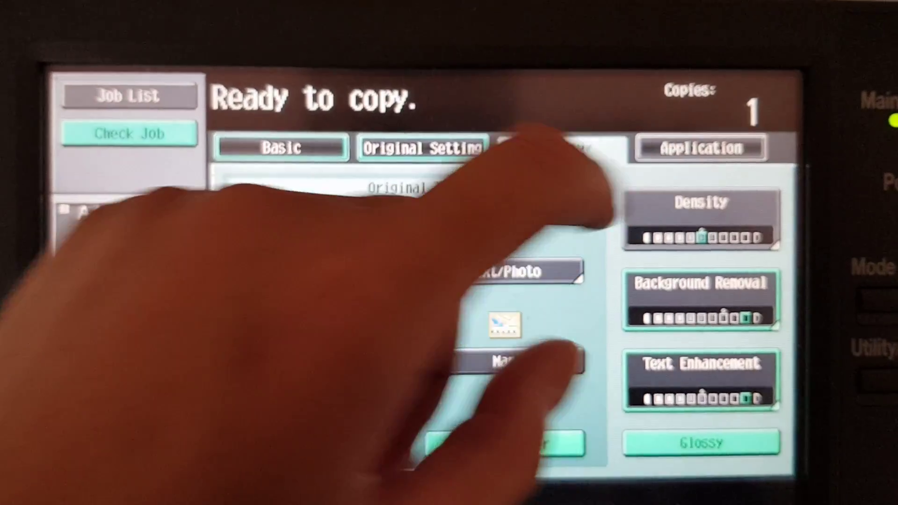
{"action": "left_click", "coordinate": [719, 119]}
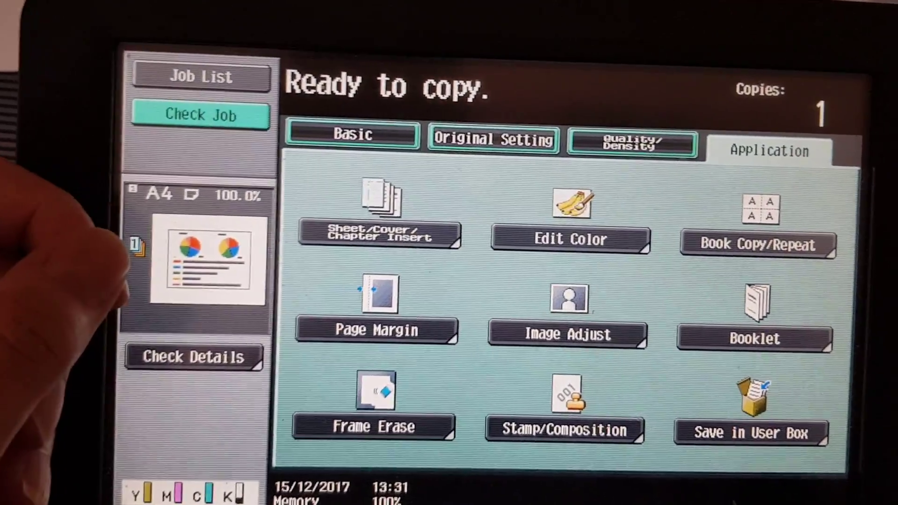
Step: Turn on Neg./Pos. Reverse and raise Contrast to +1
{"action": "left_click", "coordinate": [541, 239]}
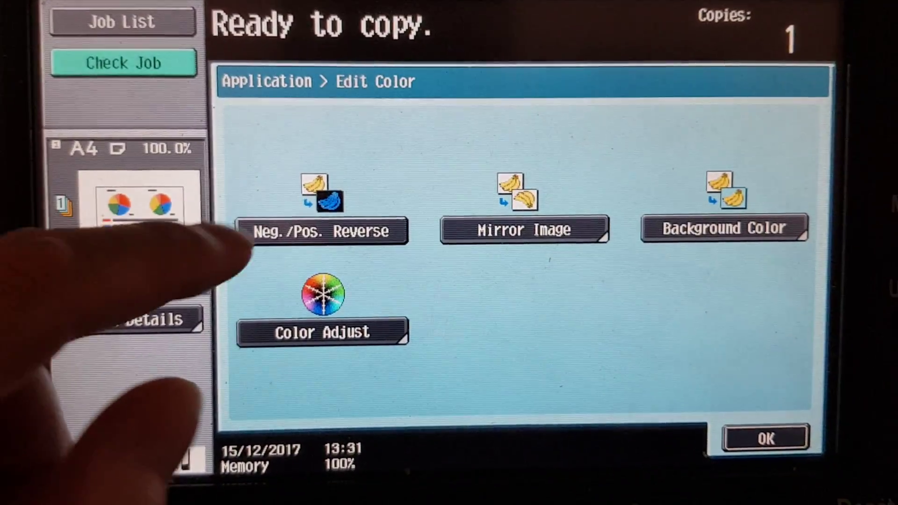
{"action": "left_click", "coordinate": [321, 231]}
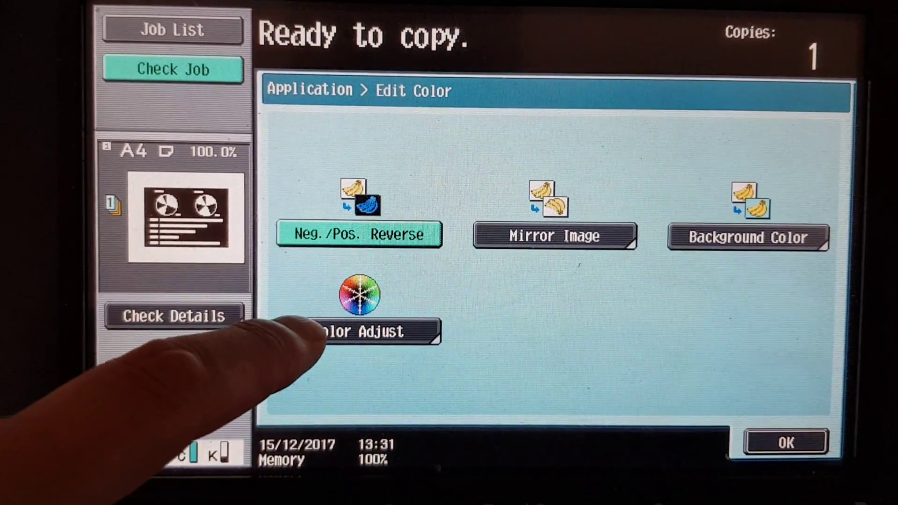
{"action": "left_click", "coordinate": [325, 326]}
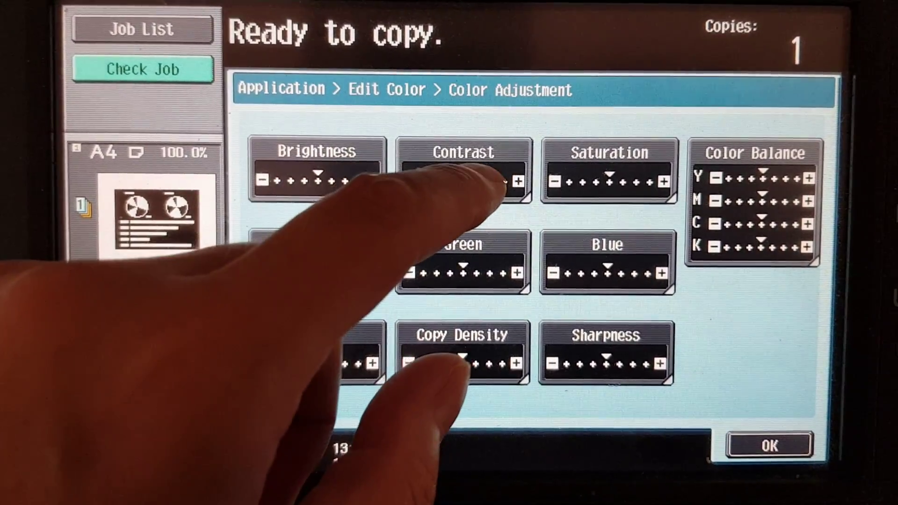
{"action": "left_click", "coordinate": [498, 184]}
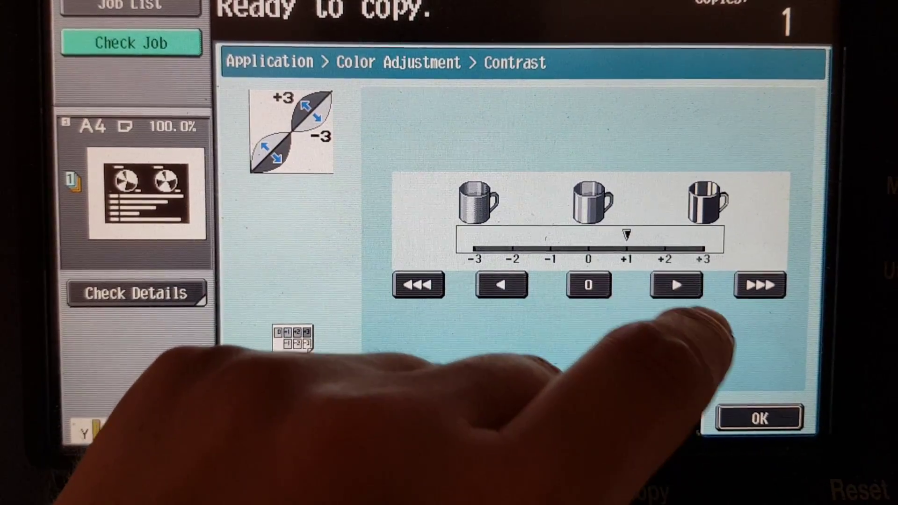
{"action": "left_click", "coordinate": [760, 418]}
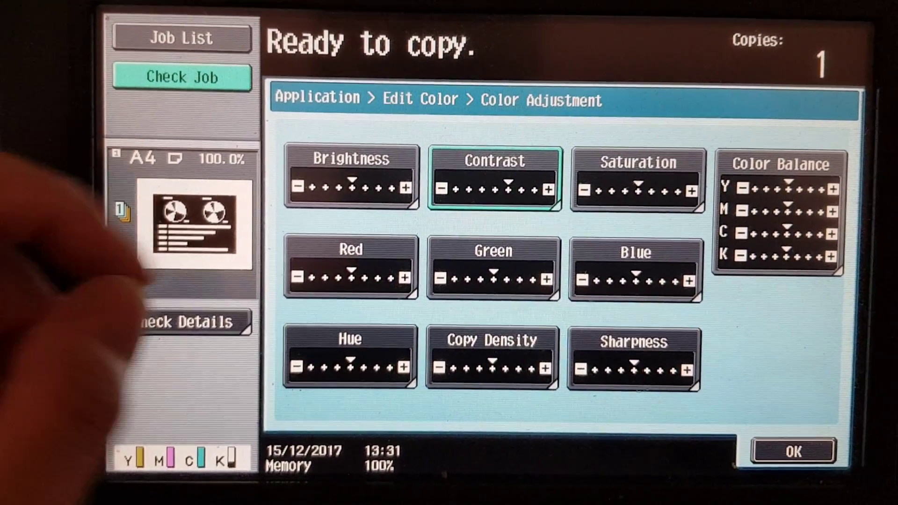
Step: Raise Saturation to +3 and Copy Density to +3
{"action": "left_click", "coordinate": [631, 184]}
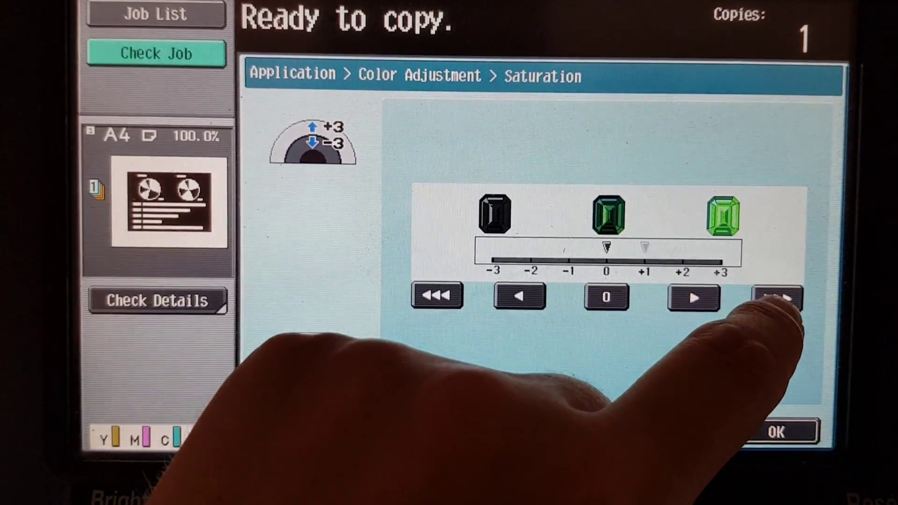
{"action": "left_click", "coordinate": [778, 299]}
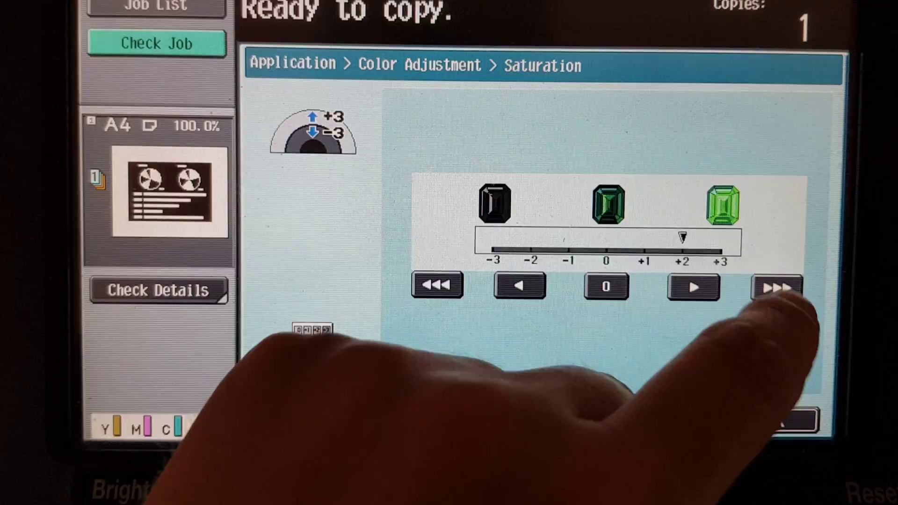
{"action": "left_click", "coordinate": [776, 432]}
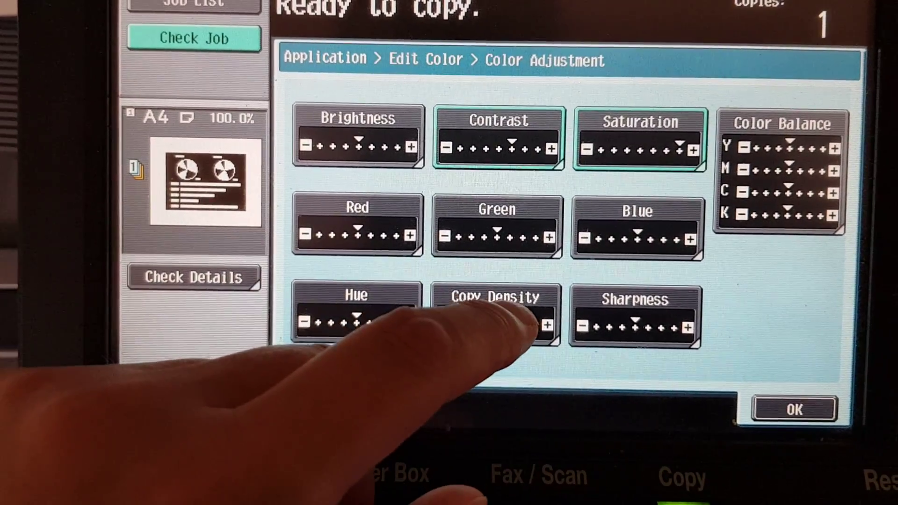
{"action": "left_click", "coordinate": [533, 325]}
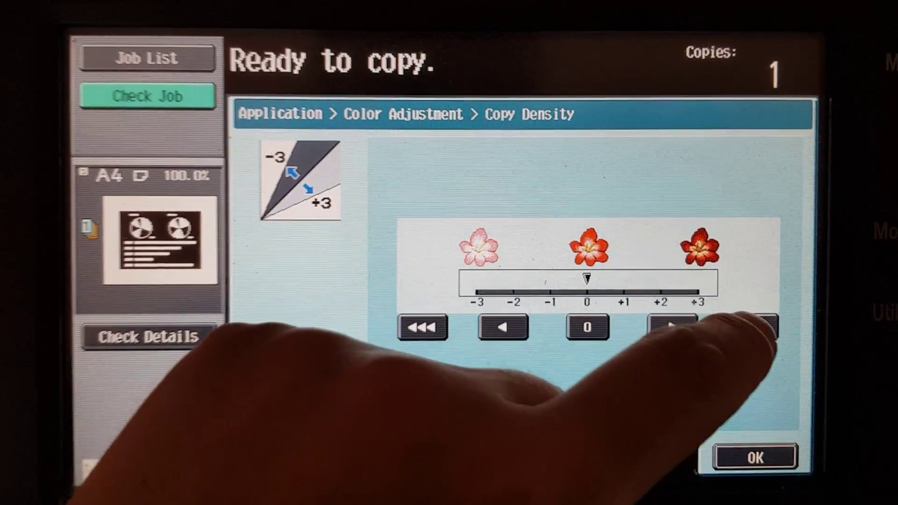
{"action": "left_click", "coordinate": [761, 319]}
{"action": "left_click", "coordinate": [755, 316]}
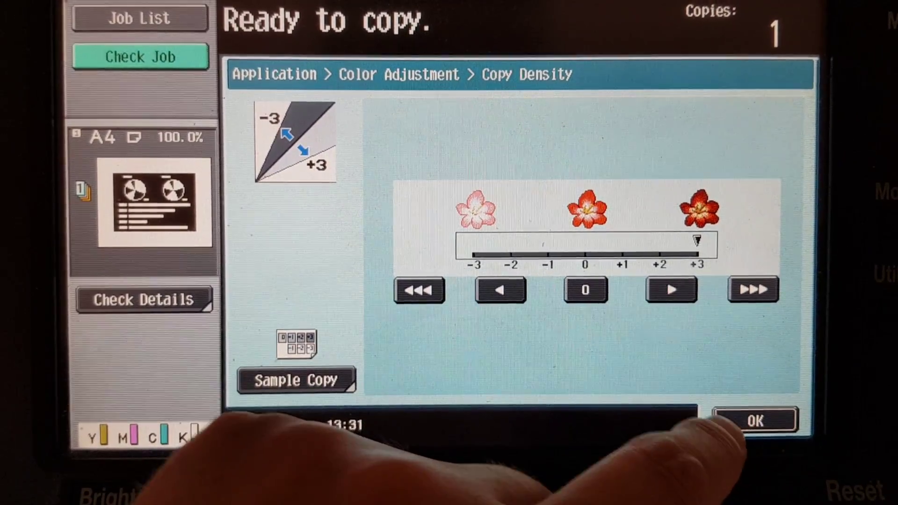
{"action": "left_click", "coordinate": [754, 449]}
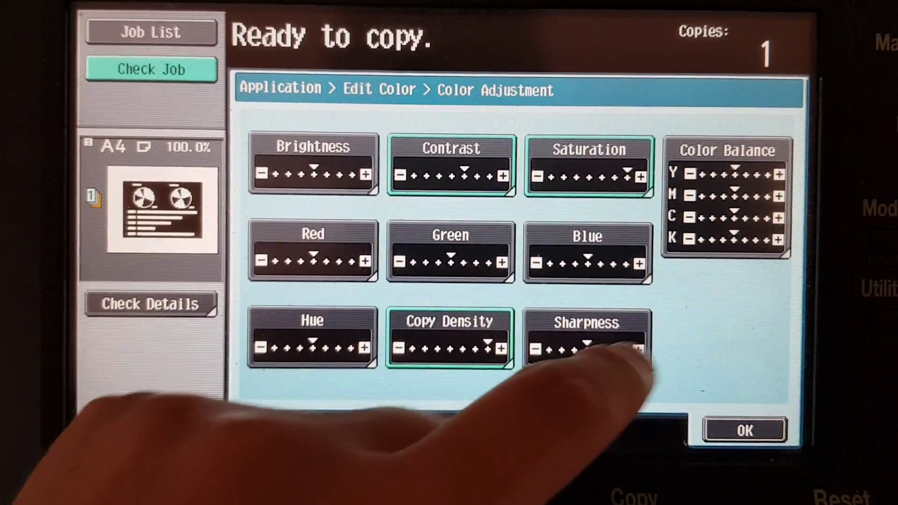
Step: Raise Sharpness to +3
{"action": "left_click", "coordinate": [597, 355]}
{"action": "left_click", "coordinate": [753, 296]}
{"action": "left_click", "coordinate": [752, 296]}
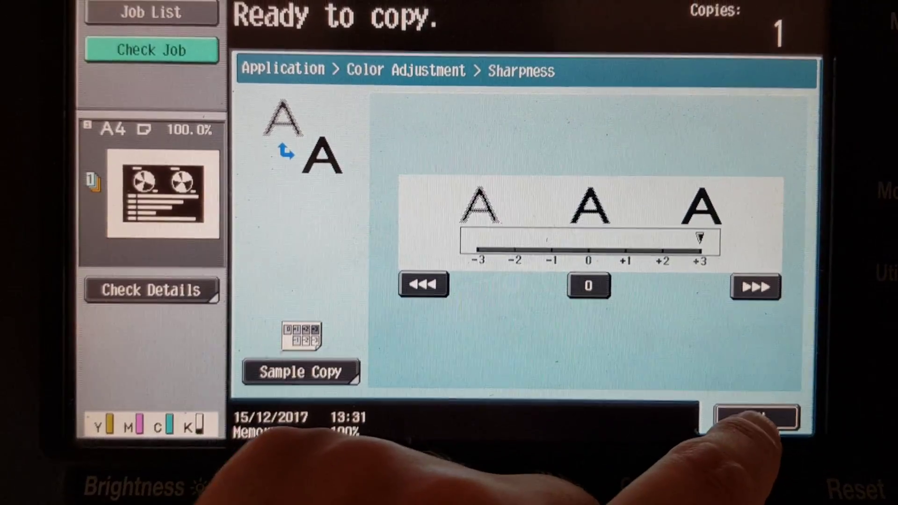
{"action": "left_click", "coordinate": [754, 427]}
Step: Raise the yellow, magenta, cyan and black colour balance levels
{"action": "left_click", "coordinate": [755, 245]}
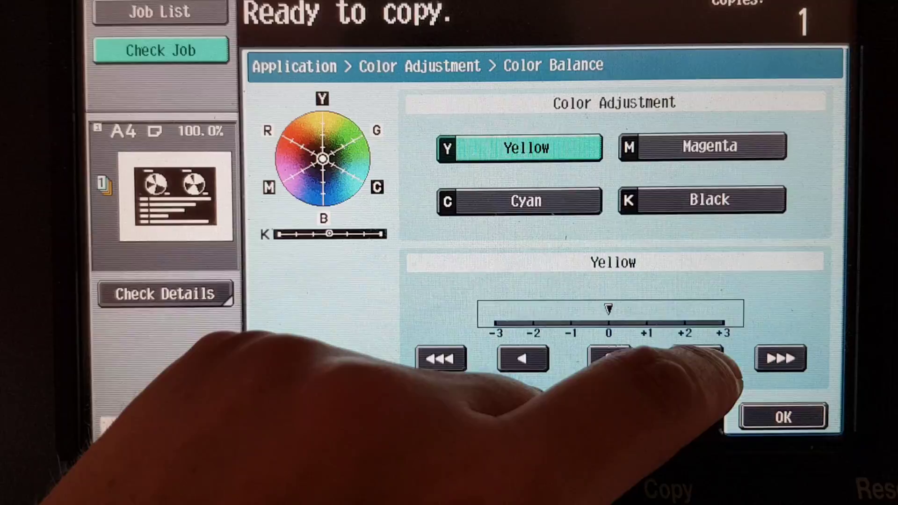
{"action": "left_click", "coordinate": [702, 379]}
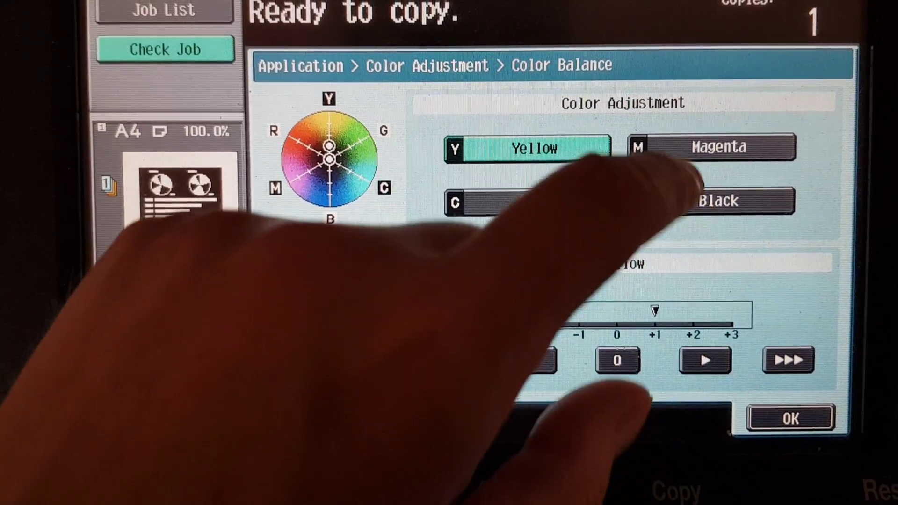
{"action": "left_click", "coordinate": [714, 140]}
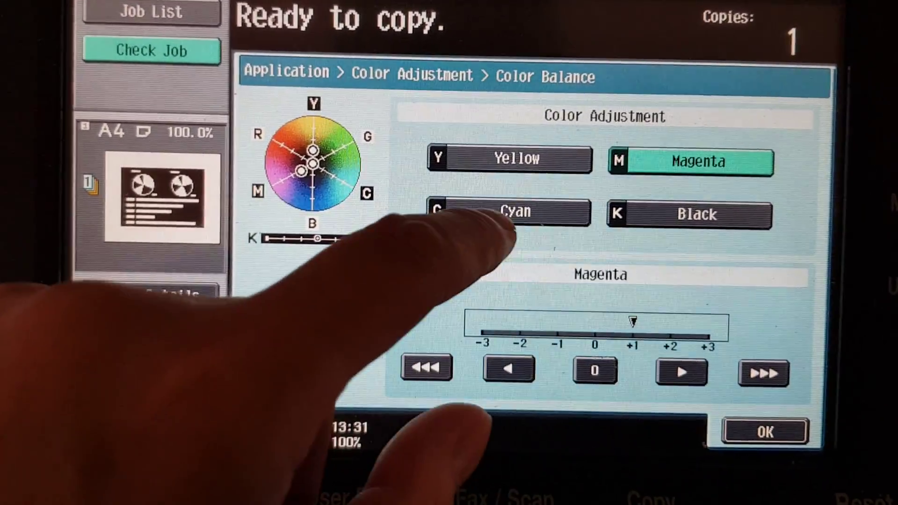
{"action": "left_click", "coordinate": [505, 234]}
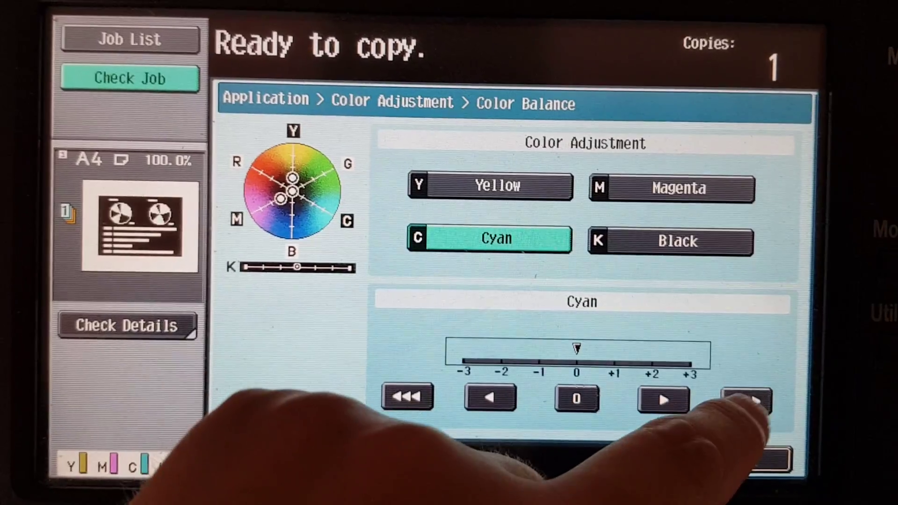
{"action": "left_click", "coordinate": [671, 405]}
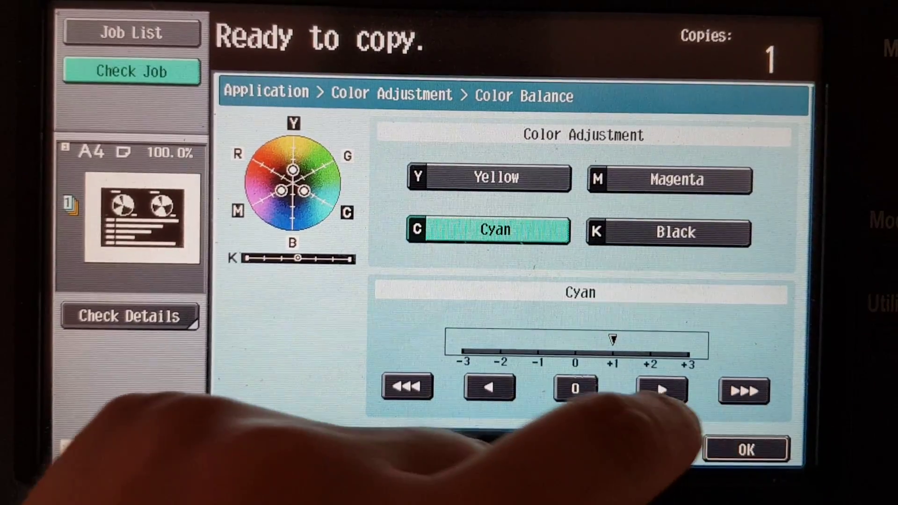
{"action": "left_click", "coordinate": [677, 248]}
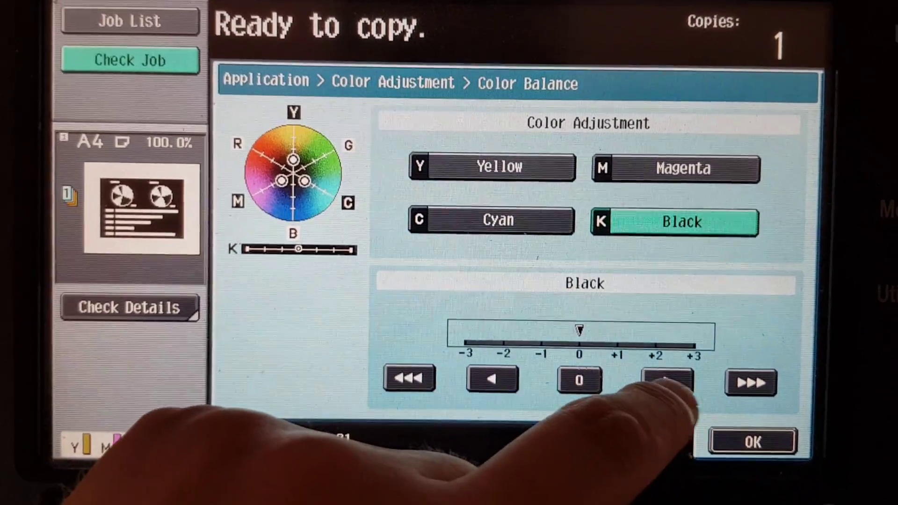
{"action": "left_click", "coordinate": [653, 386]}
{"action": "left_click", "coordinate": [667, 367]}
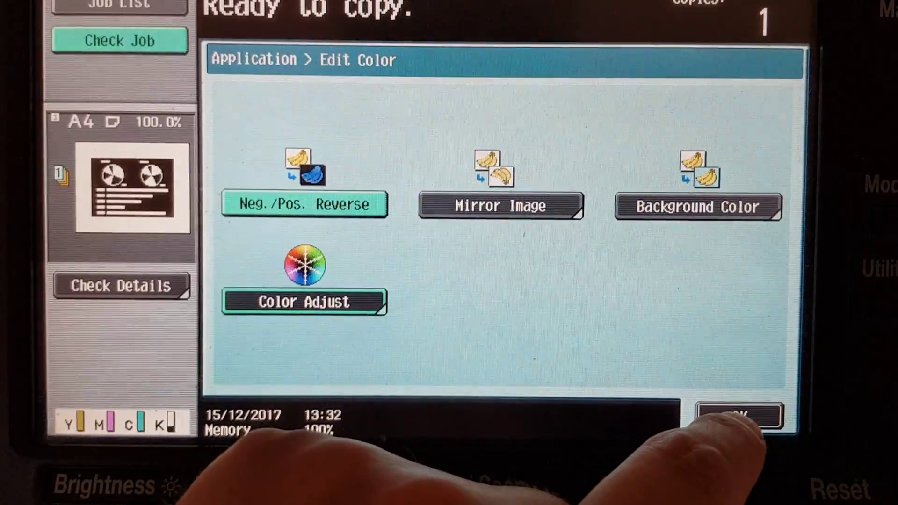
{"action": "left_click", "coordinate": [738, 415]}
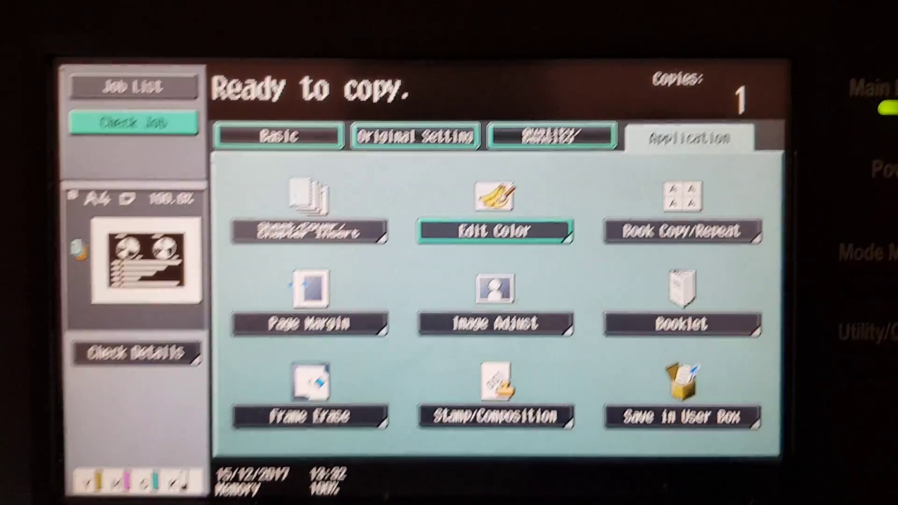